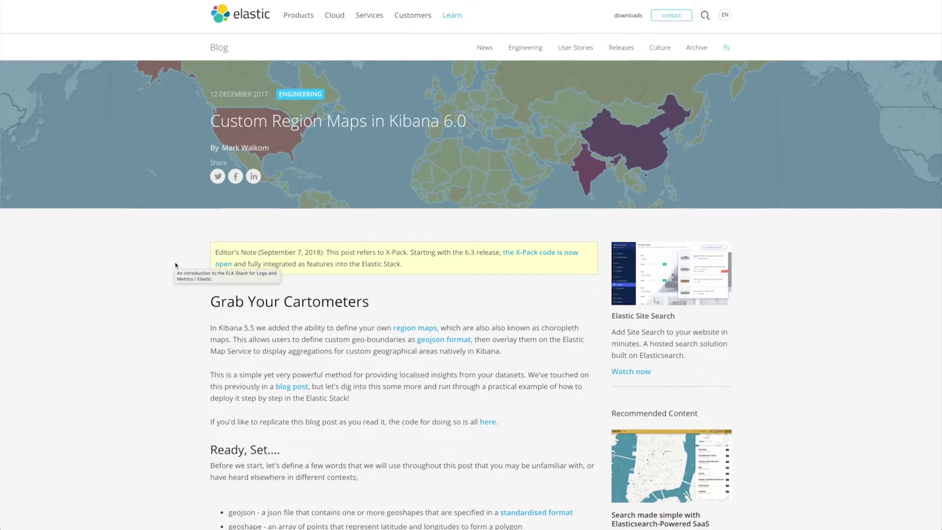
Highlight the kibana.yml custom region map configuration block in the Kibana 6.0 blog post.
{"action": "scroll", "coordinate": [168, 269], "scroll_direction": "down", "scroll_amount": 4}
{"action": "scroll", "coordinate": [165, 273], "scroll_direction": "down", "scroll_amount": 15}
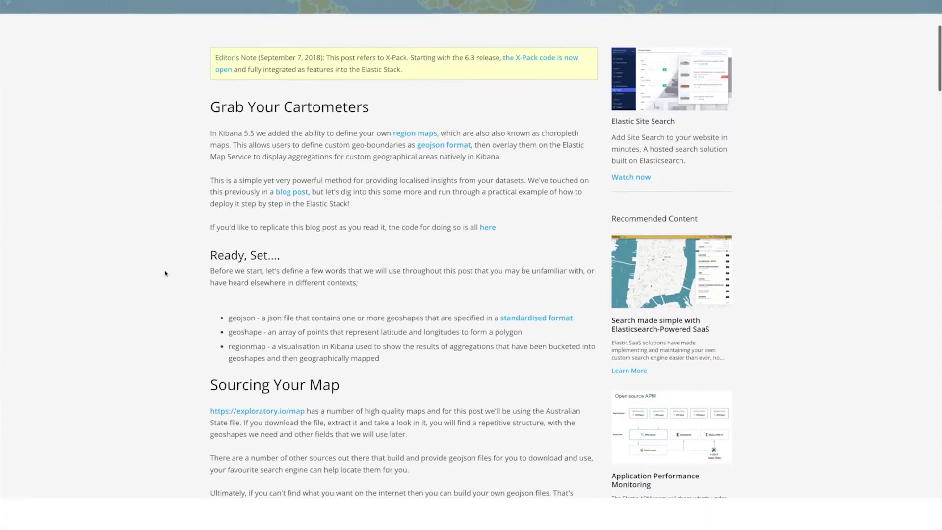
{"action": "scroll", "coordinate": [165, 273], "scroll_direction": "down", "scroll_amount": 9}
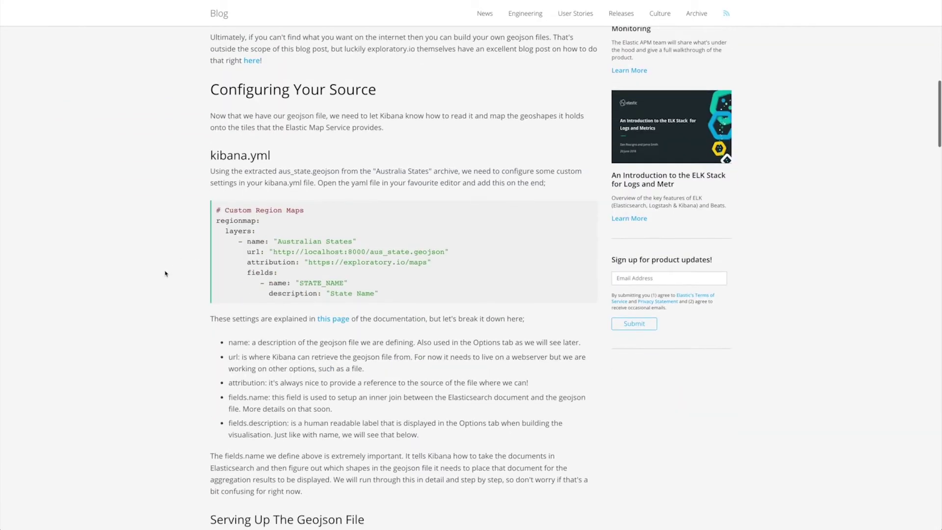
{"action": "left_click_drag", "start_coordinate": [217, 129], "coordinate": [386, 214]}
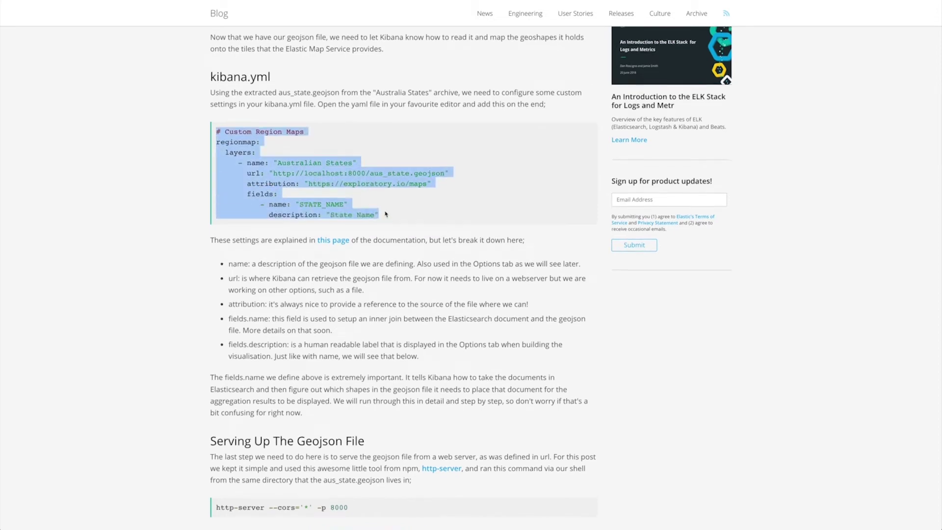
{"action": "scroll", "coordinate": [126, 125], "scroll_direction": "up", "scroll_amount": 15}
{"action": "scroll", "coordinate": [126, 125], "scroll_direction": "up", "scroll_amount": 12}
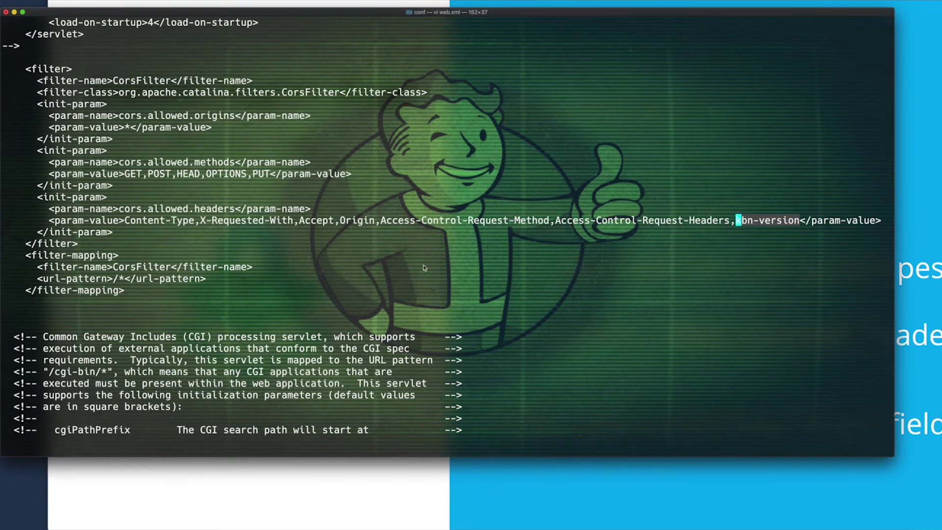
{"action": "key", "text": "j"}
{"action": "key", "text": "j"}
{"action": "key", "text": "n"}
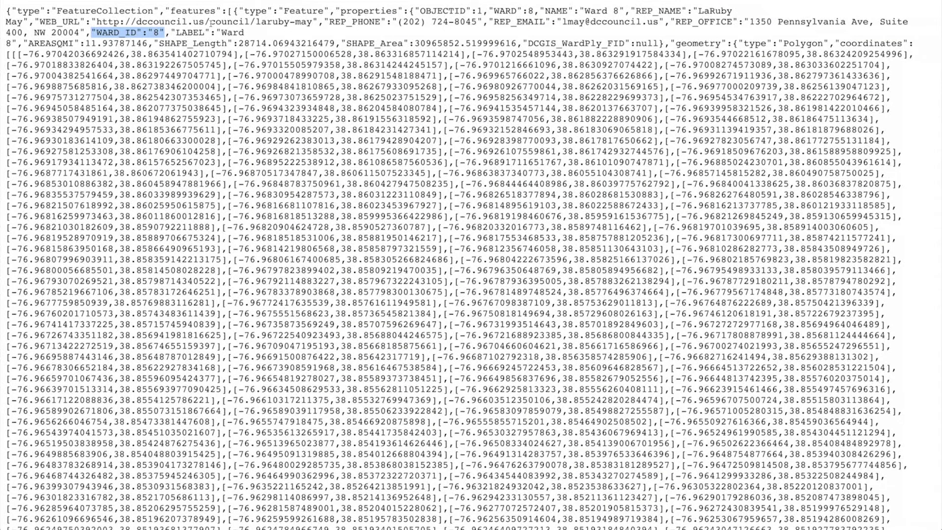
Highlight the "WARD_ID":"8" property in the dc_wards GeoJSON file.
{"action": "left_click", "coordinate": [91, 33]}
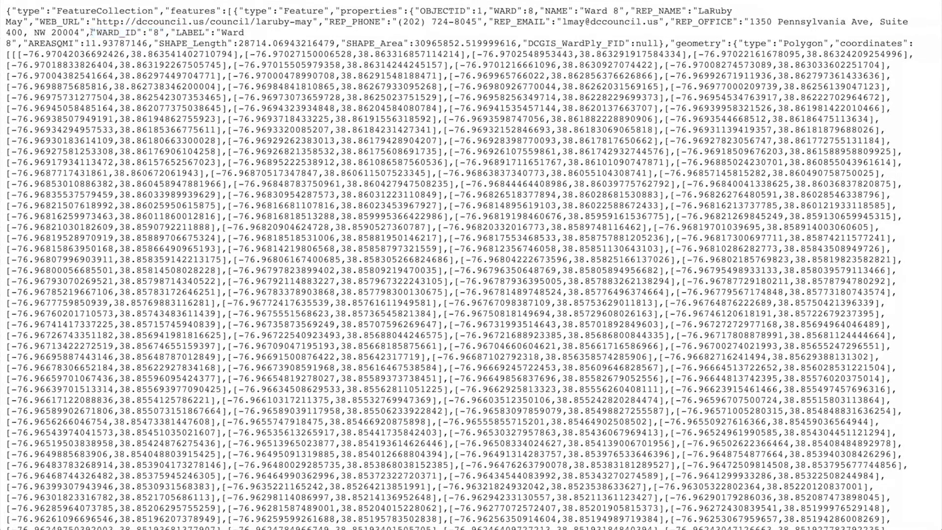
{"action": "left_click_drag", "start_coordinate": [92, 32], "coordinate": [167, 32]}
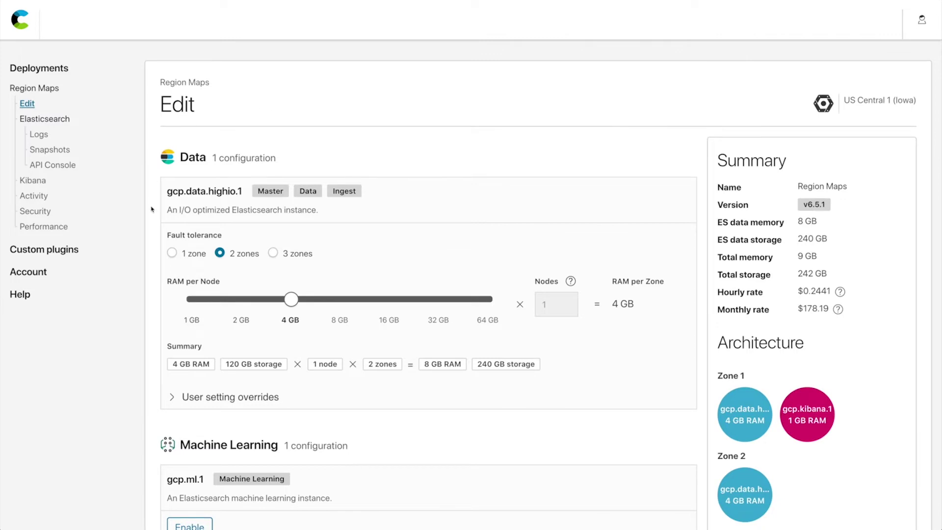
Expand Kibana's user setting overrides on the deployment and highlight the WARD_ID join field.
{"action": "scroll", "coordinate": [147, 218], "scroll_direction": "down", "scroll_amount": 15}
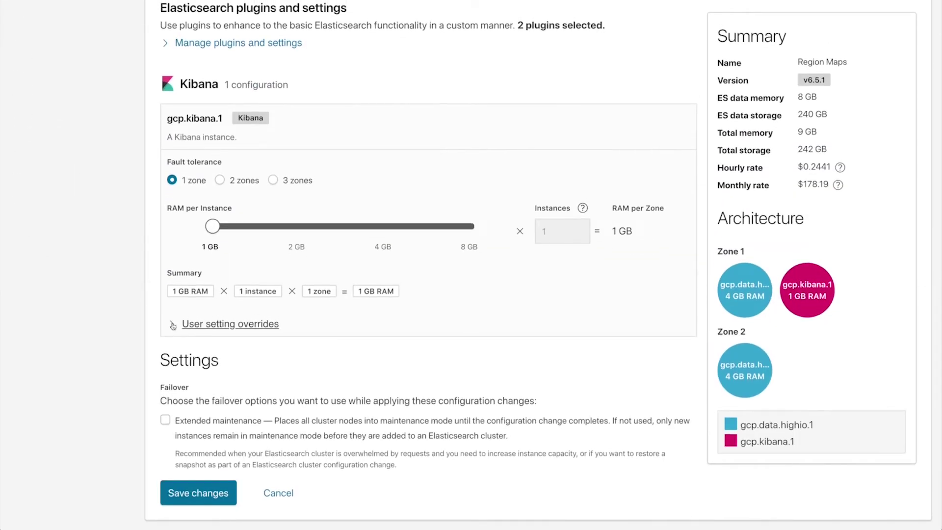
{"action": "left_click", "coordinate": [156, 326]}
{"action": "scroll", "coordinate": [157, 325], "scroll_direction": "down", "scroll_amount": 5}
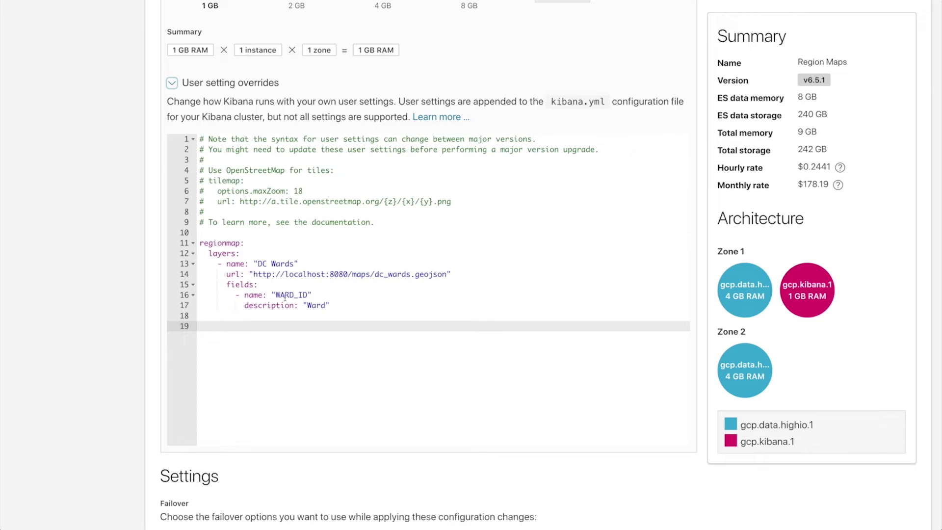
{"action": "left_click_drag", "start_coordinate": [277, 295], "coordinate": [308, 295]}
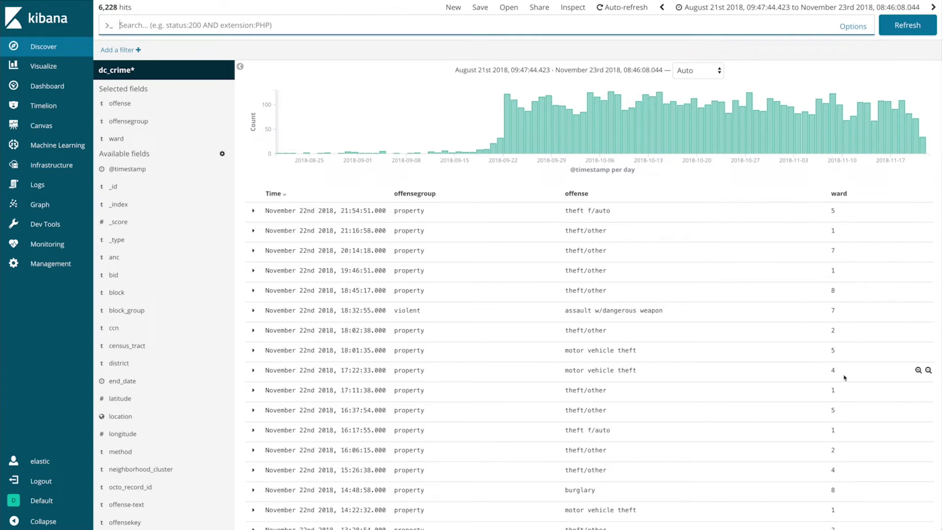
Go from Discover to Visualize and start a new visualization.
{"action": "scroll", "coordinate": [836, 229], "scroll_direction": "down", "scroll_amount": 1}
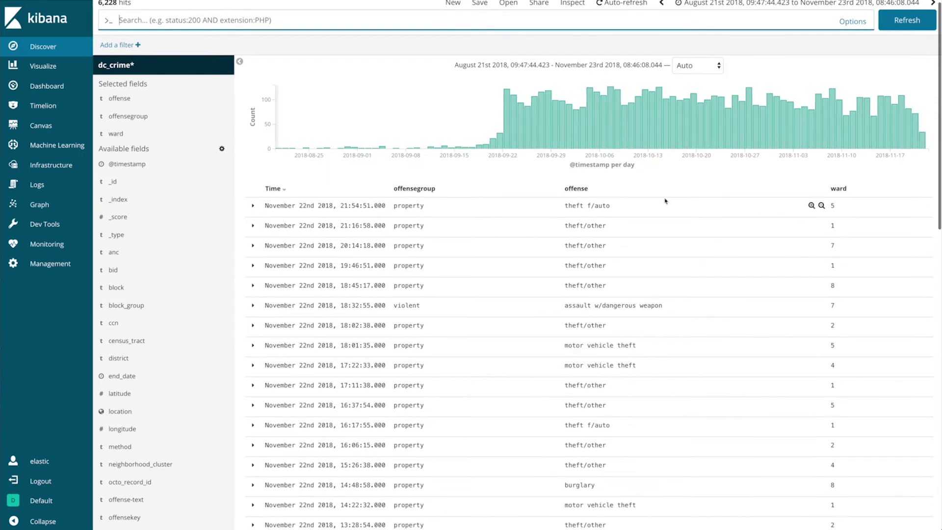
{"action": "left_click", "coordinate": [43, 68]}
{"action": "left_click", "coordinate": [641, 57]}
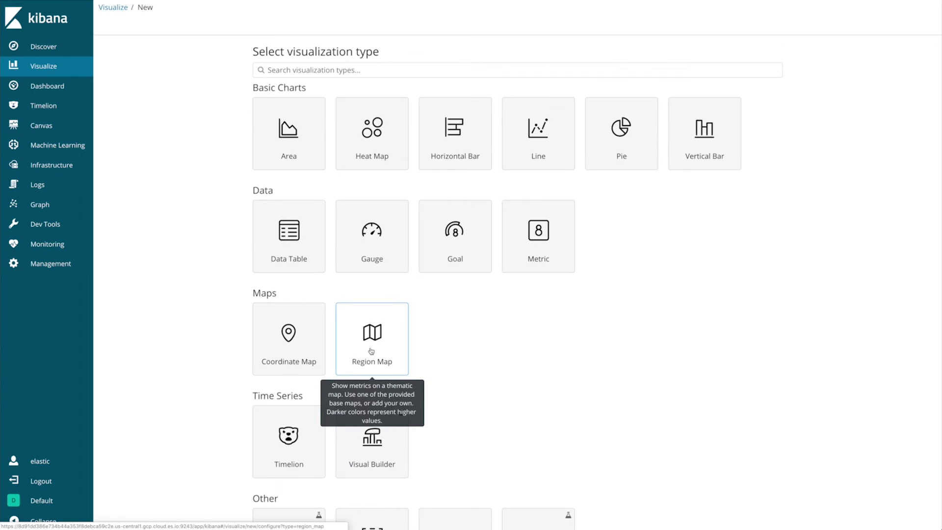
Create a Region Map on dc_crime* with a shape field bucket using Terms aggregation.
{"action": "left_click", "coordinate": [372, 352]}
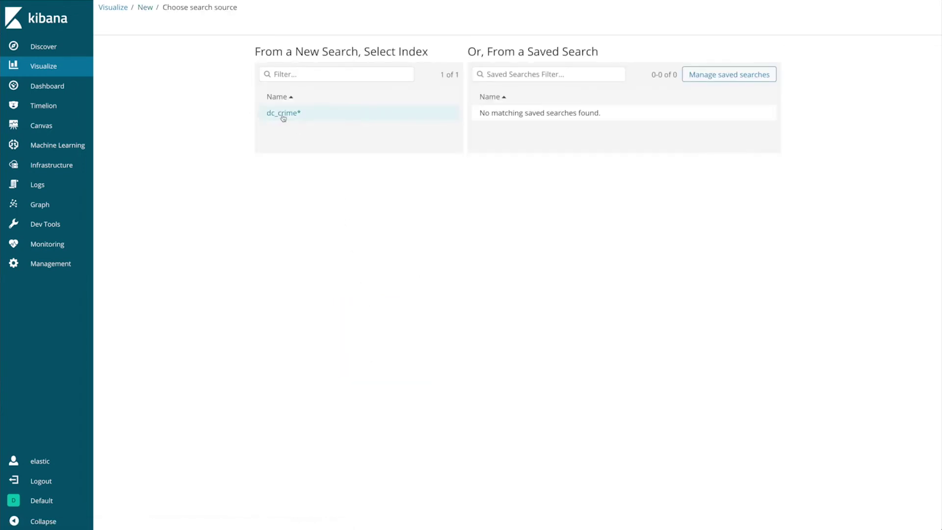
{"action": "left_click", "coordinate": [282, 115]}
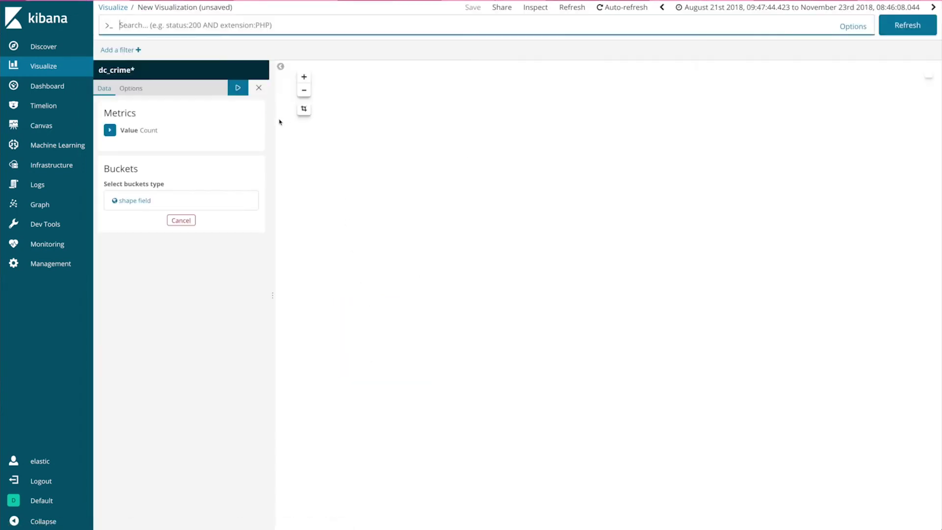
{"action": "left_click", "coordinate": [144, 200]}
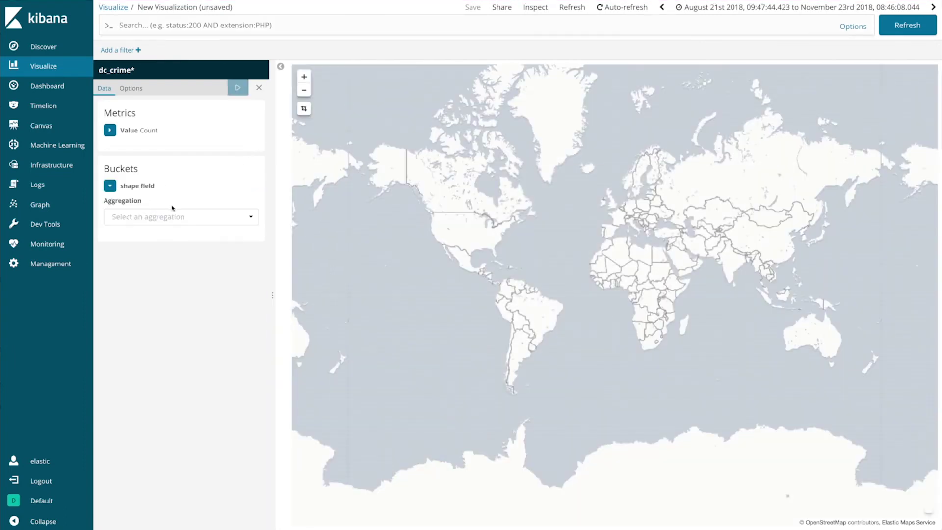
{"action": "left_click", "coordinate": [249, 216]}
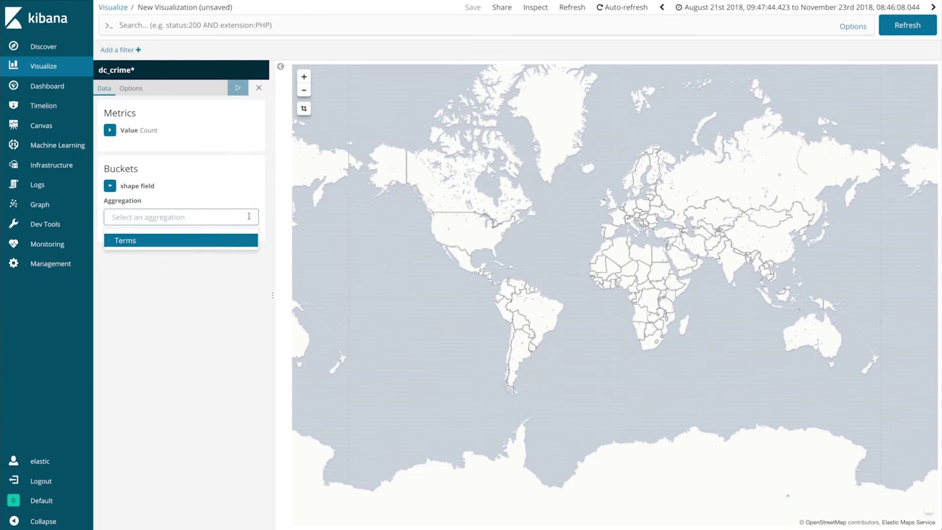
{"action": "left_click", "coordinate": [182, 249]}
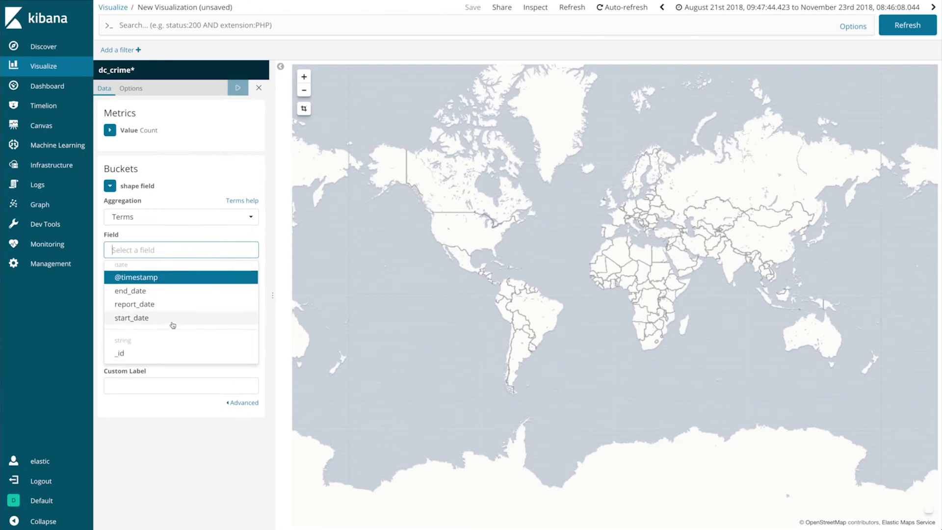
Set the Terms bucket to the ward field with size 8.
{"action": "scroll", "coordinate": [173, 325], "scroll_direction": "down", "scroll_amount": 5}
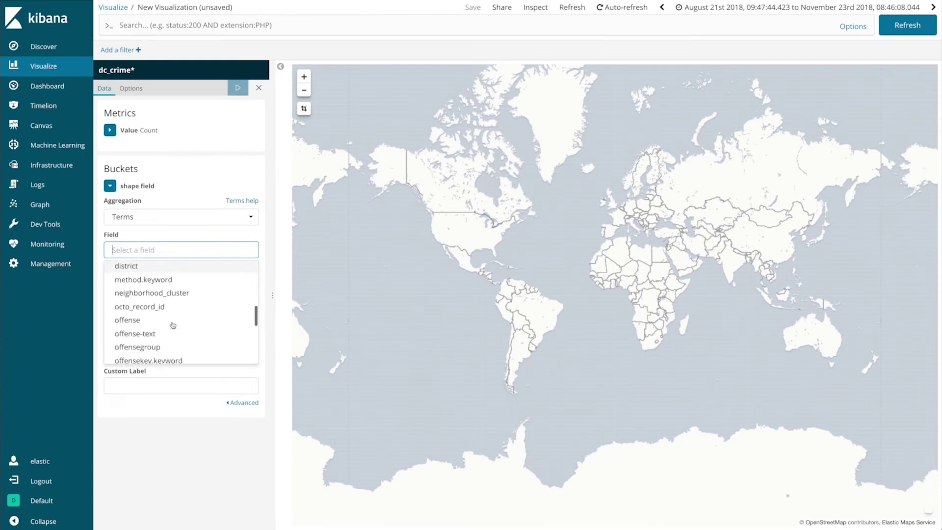
{"action": "scroll", "coordinate": [173, 326], "scroll_direction": "down", "scroll_amount": 1}
{"action": "scroll", "coordinate": [172, 325], "scroll_direction": "down", "scroll_amount": 2}
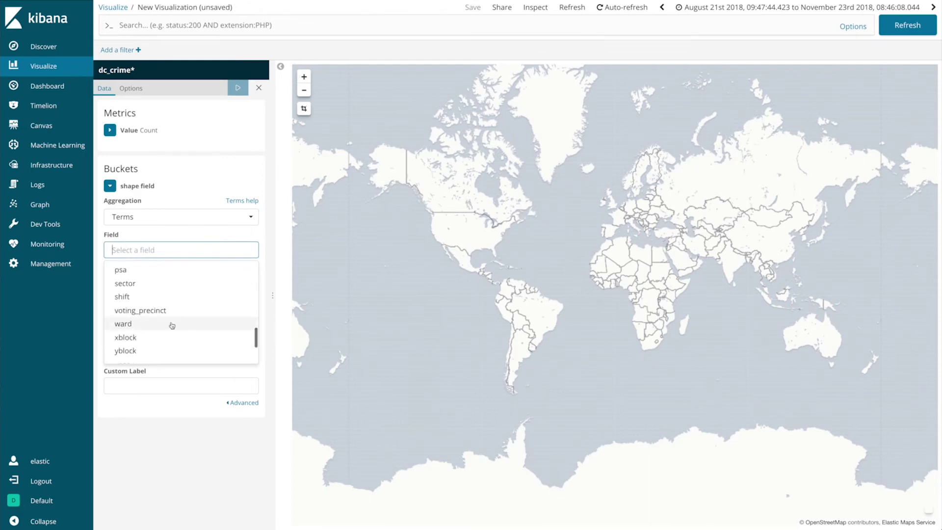
{"action": "left_click", "coordinate": [128, 325]}
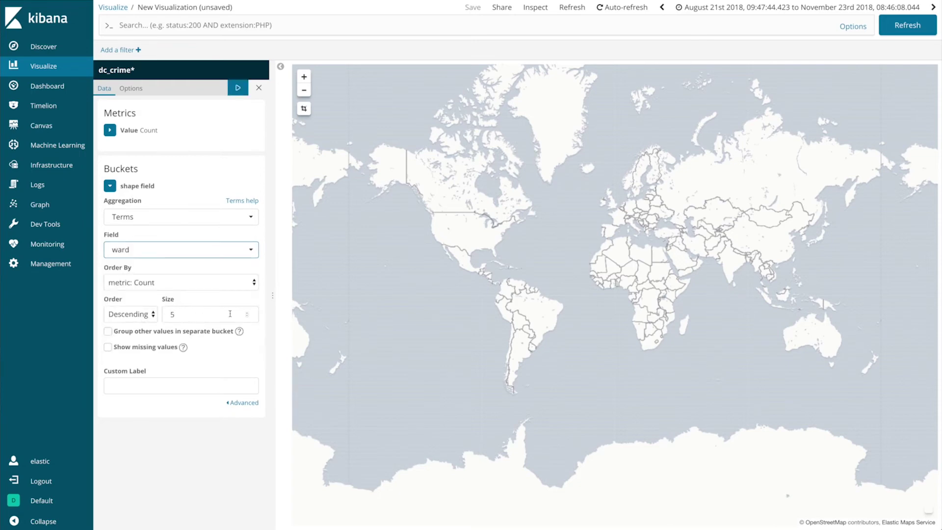
{"action": "left_click", "coordinate": [248, 314]}
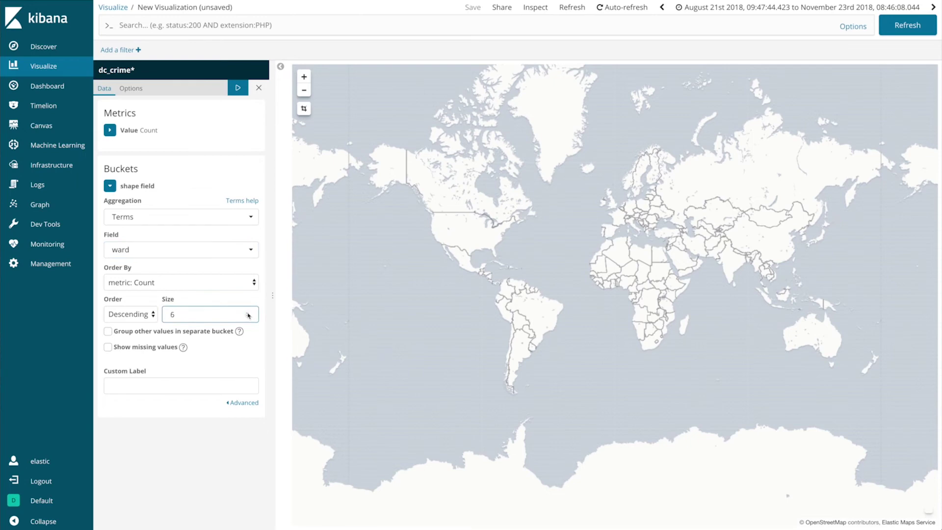
{"action": "left_click", "coordinate": [248, 312]}
{"action": "left_click", "coordinate": [131, 90]}
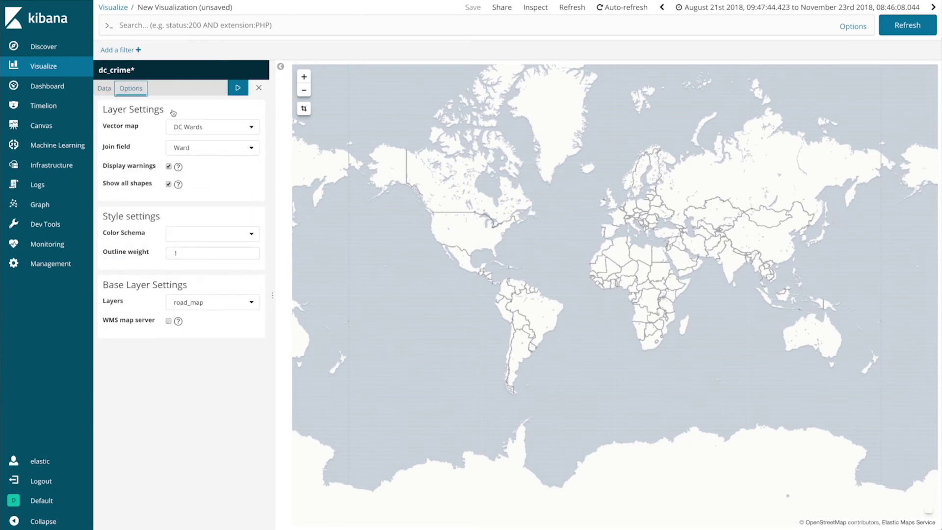
Use DC Wards as the vector map with Ward as join field, and apply.
{"action": "left_click", "coordinate": [252, 130]}
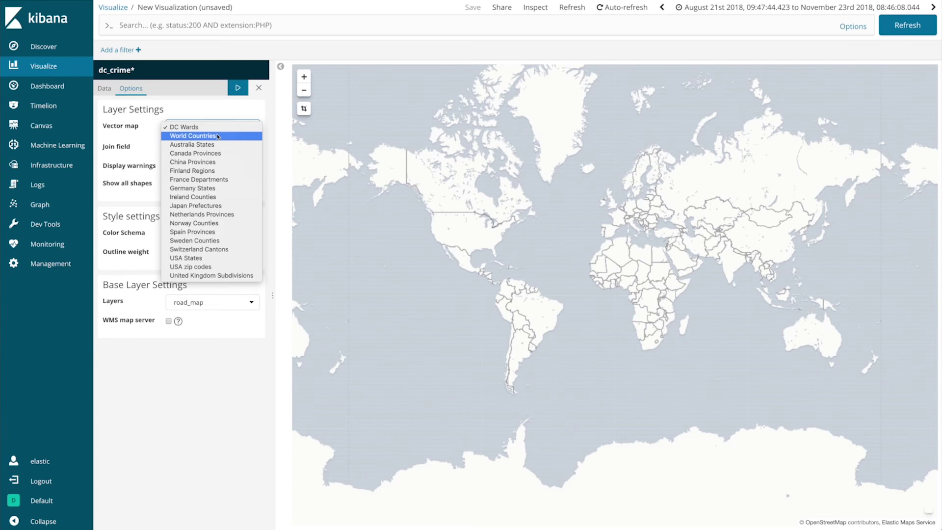
{"action": "left_click", "coordinate": [200, 109]}
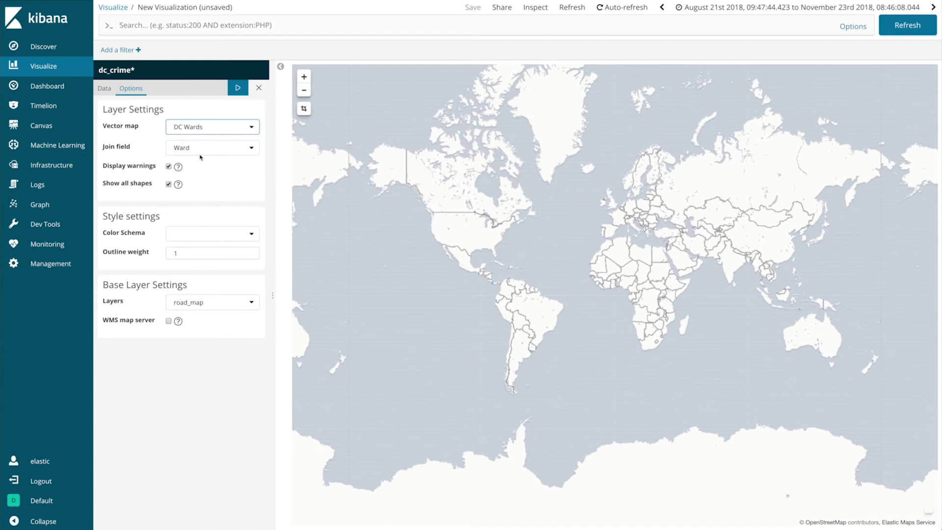
{"action": "left_click", "coordinate": [249, 148]}
{"action": "left_click", "coordinate": [136, 145]}
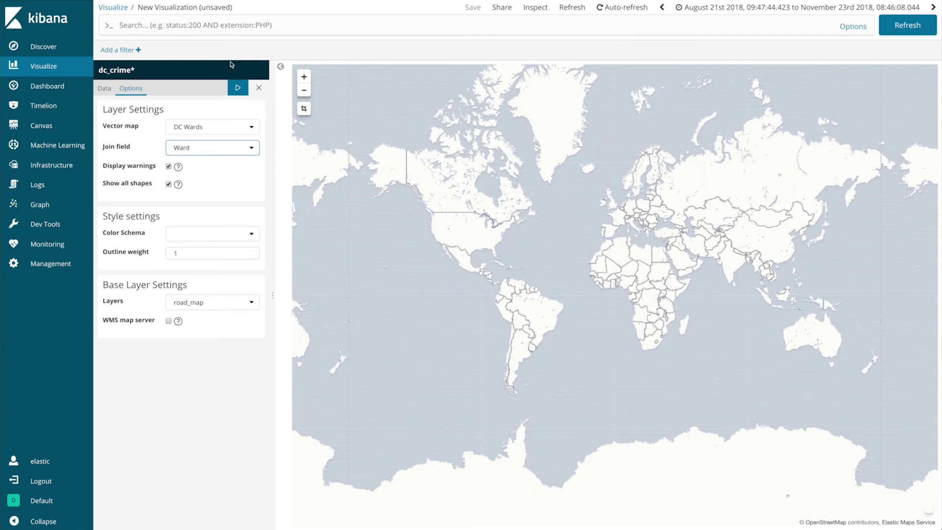
{"action": "left_click", "coordinate": [238, 91]}
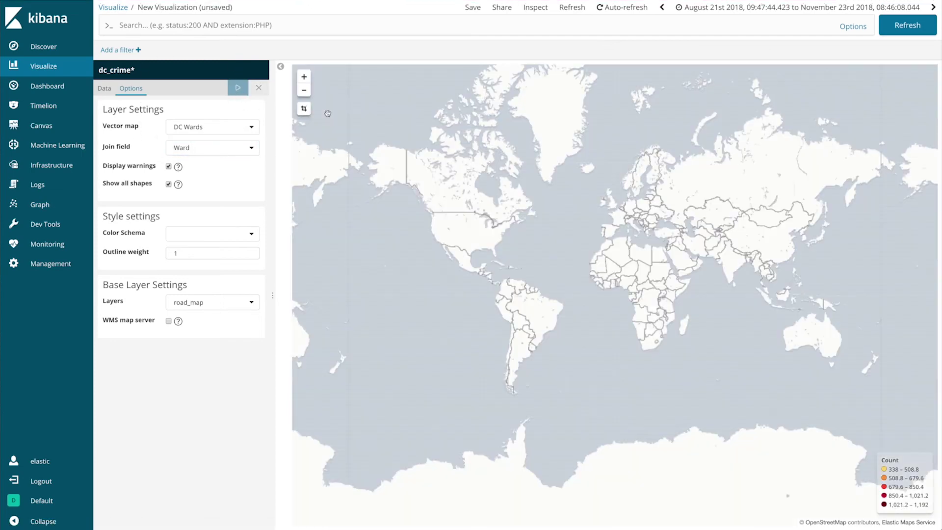
Fit the map to the DC wards and read ward counts, e.g. ward 3 at 338, ward 5 at 963.
{"action": "left_click", "coordinate": [305, 108]}
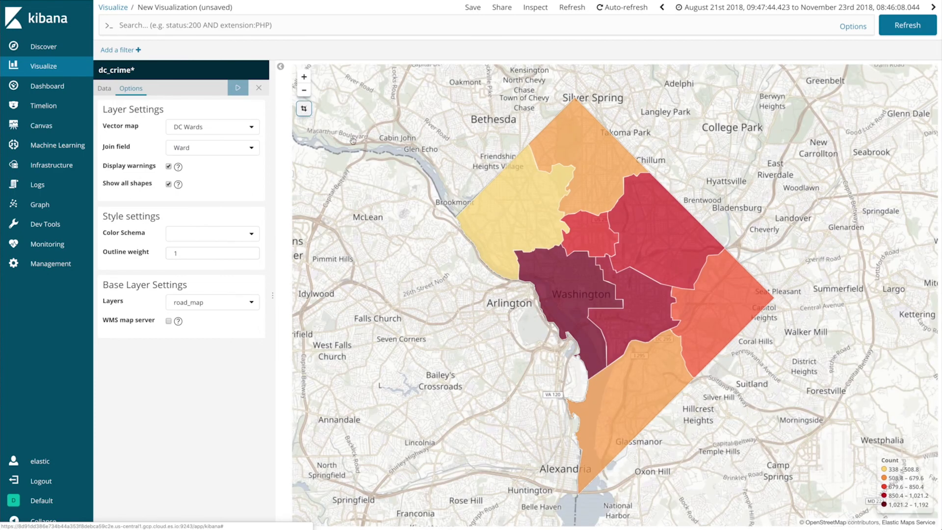
{"action": "mouse_move", "coordinate": [535, 213]}
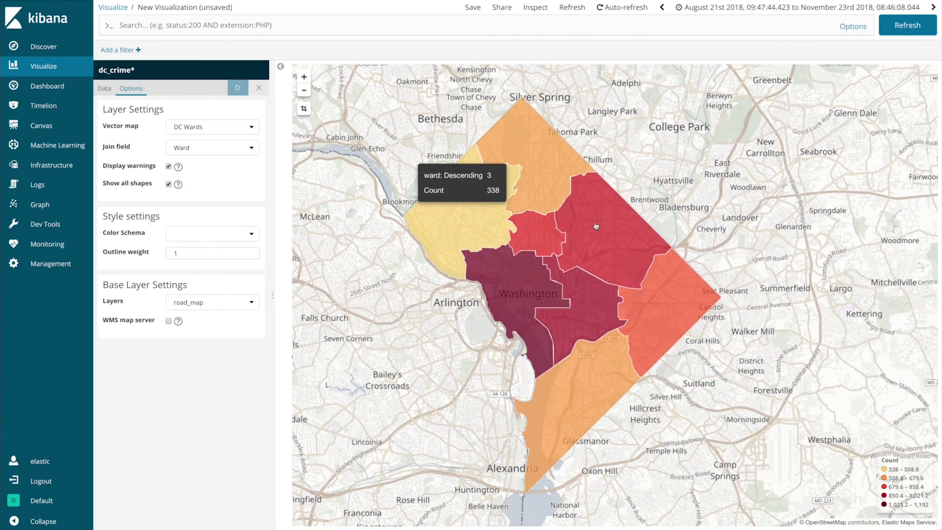
{"action": "mouse_move", "coordinate": [596, 226]}
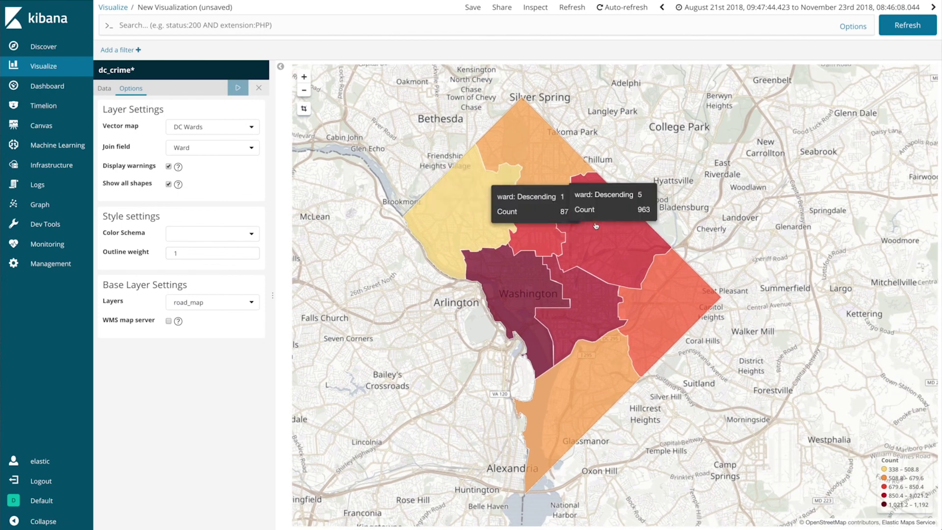